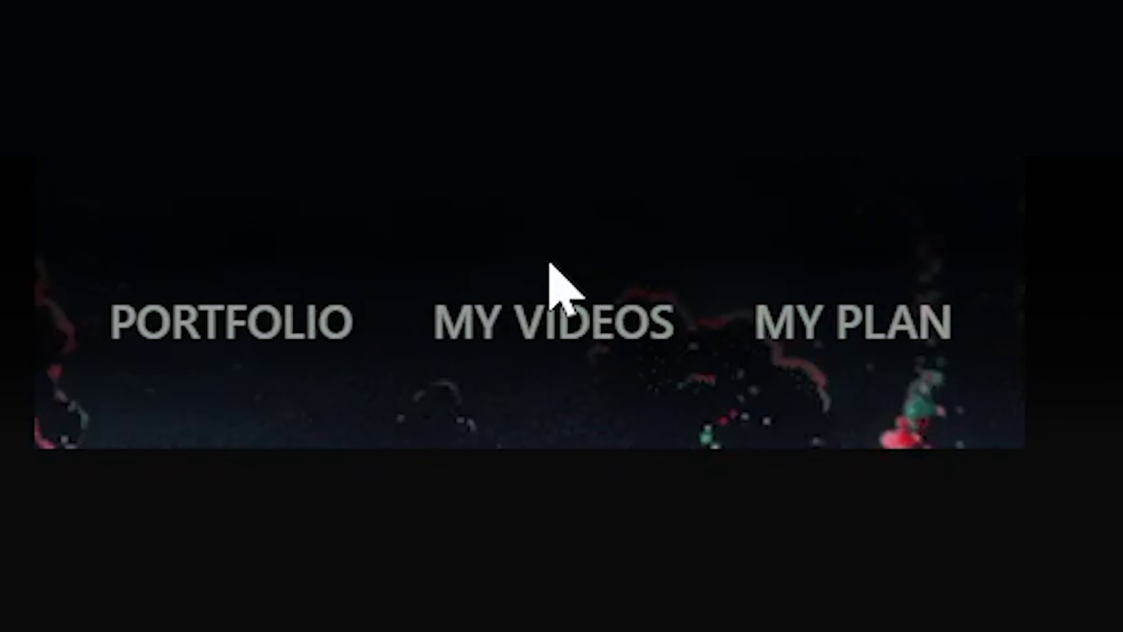
From My Videos, start a first Kaiber video, upload the subway clip, and continue to the prompt.
left_click(549, 264)
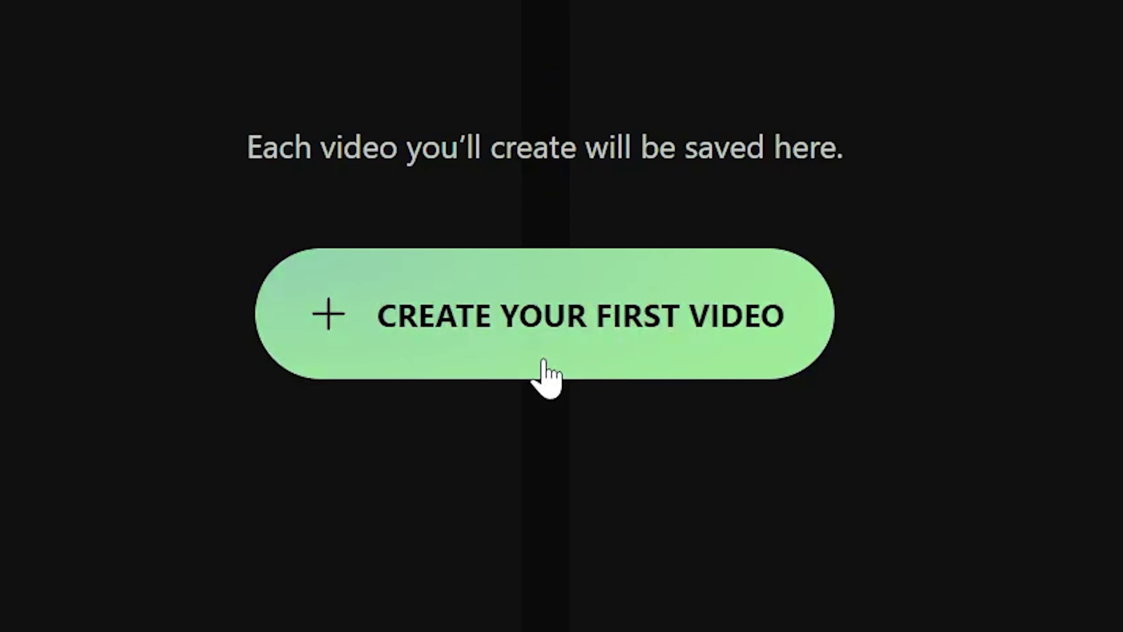
left_click(544, 360)
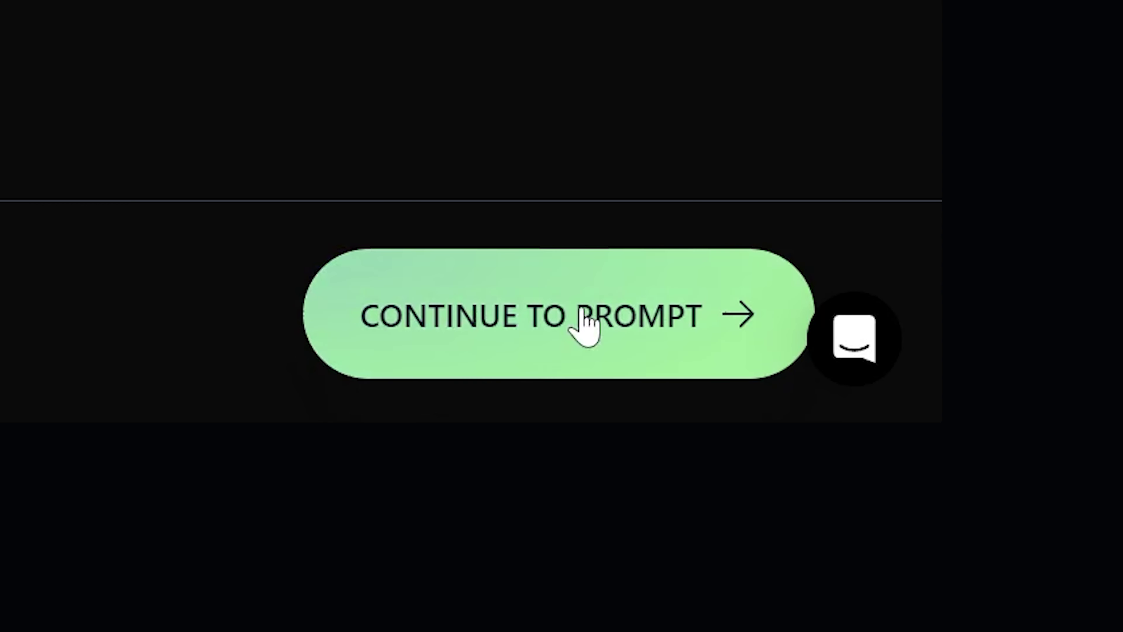
left_click(583, 310)
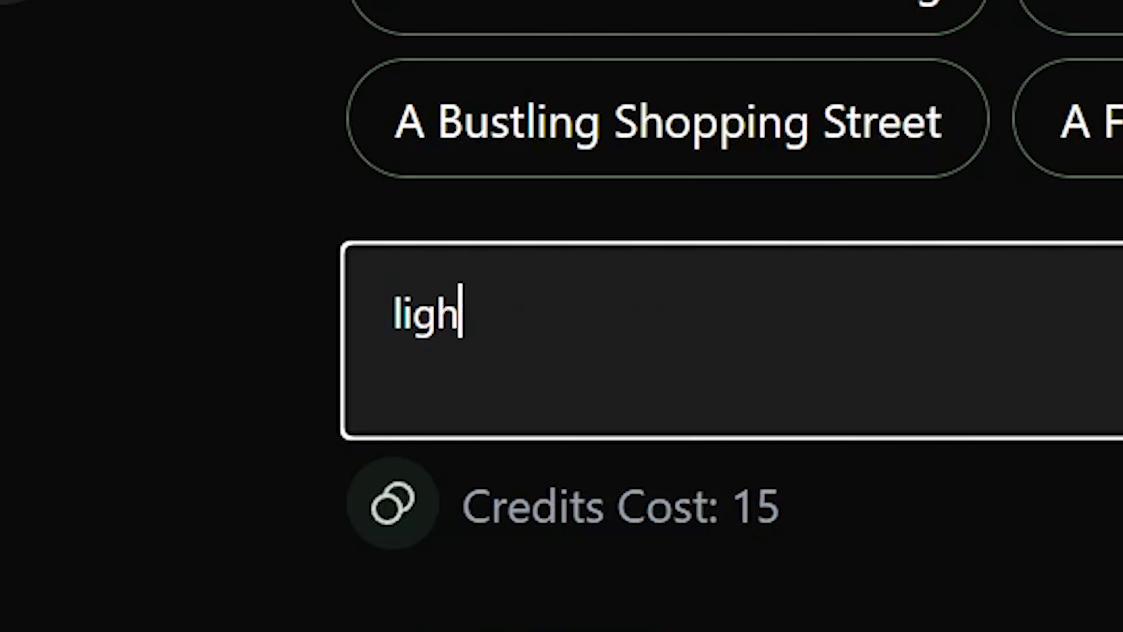
Enter 'lightning storm' as the video subject and continue to art styles.
type("tn")
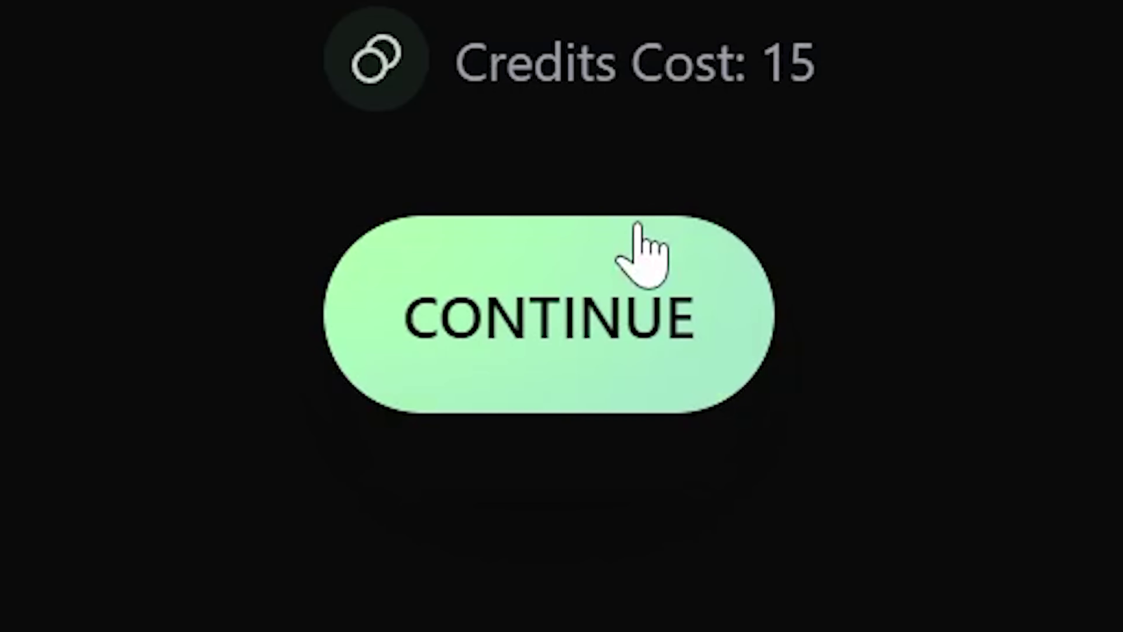
left_click(619, 318)
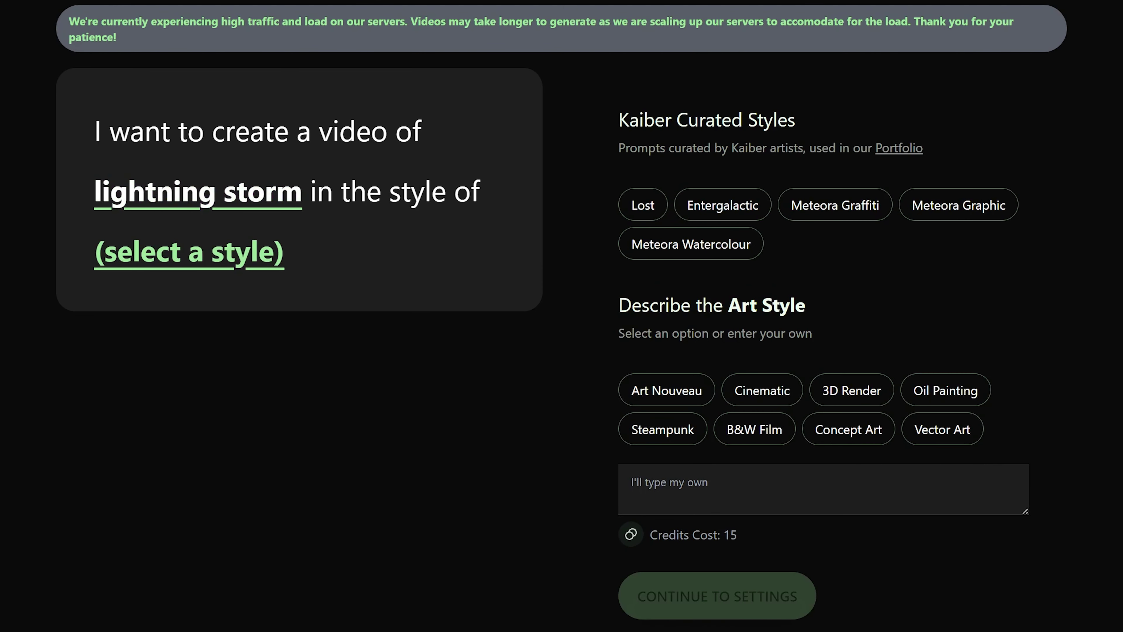
Enter the custom art style 'grungy film look' and continue to Settings.
left_click(663, 482)
type("grungy film look")
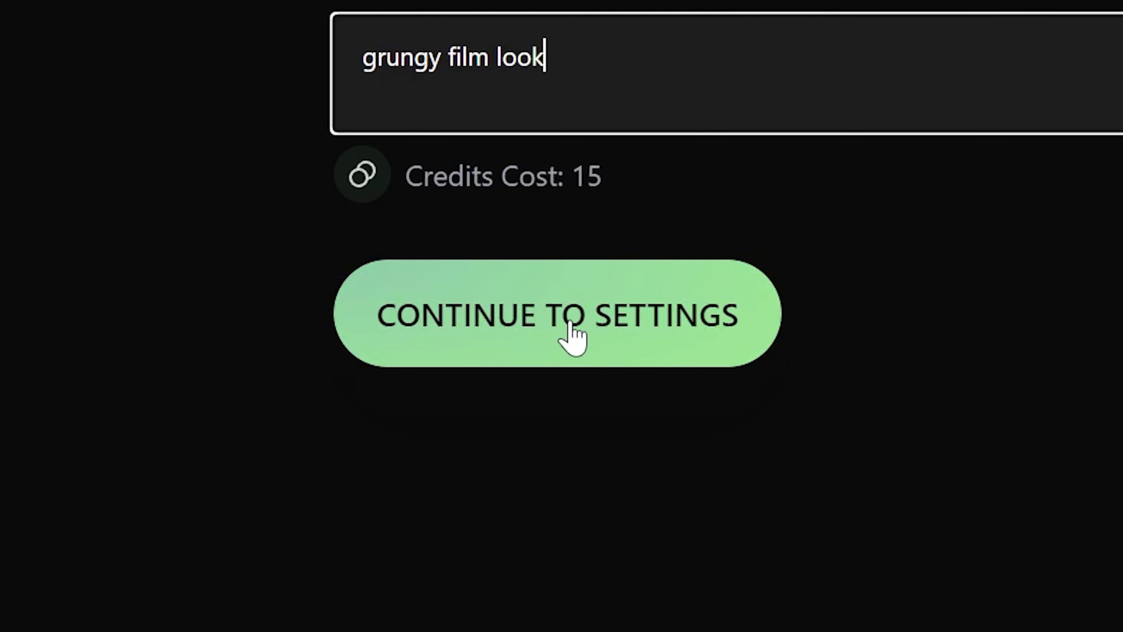
left_click(570, 329)
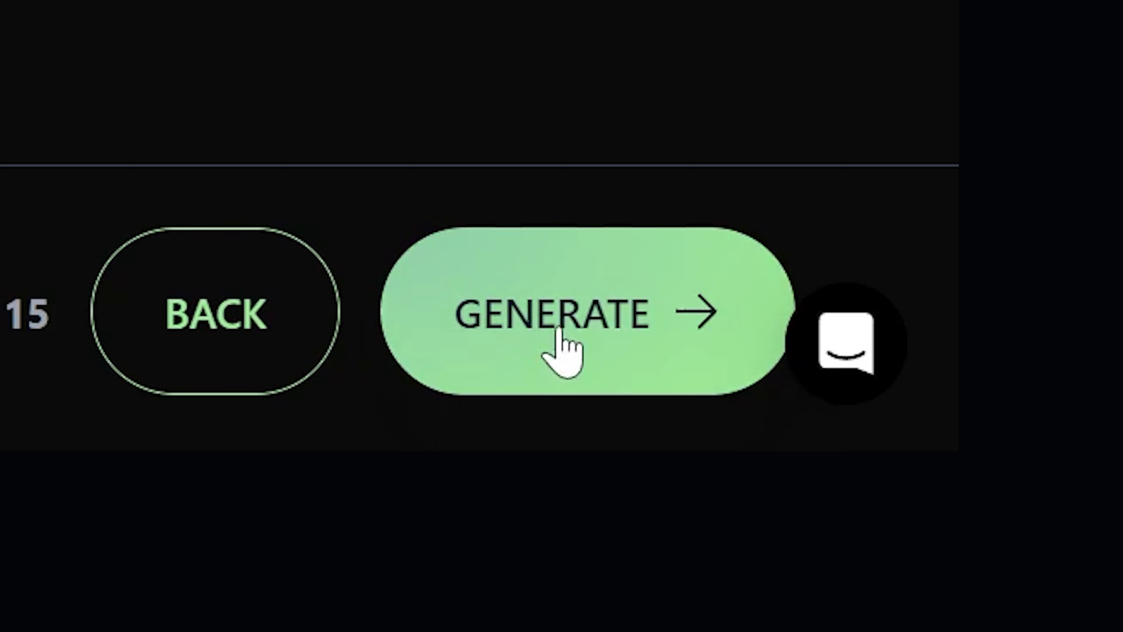
Generate the preview frames, choose the first as the opening frame, and download it.
left_click(559, 330)
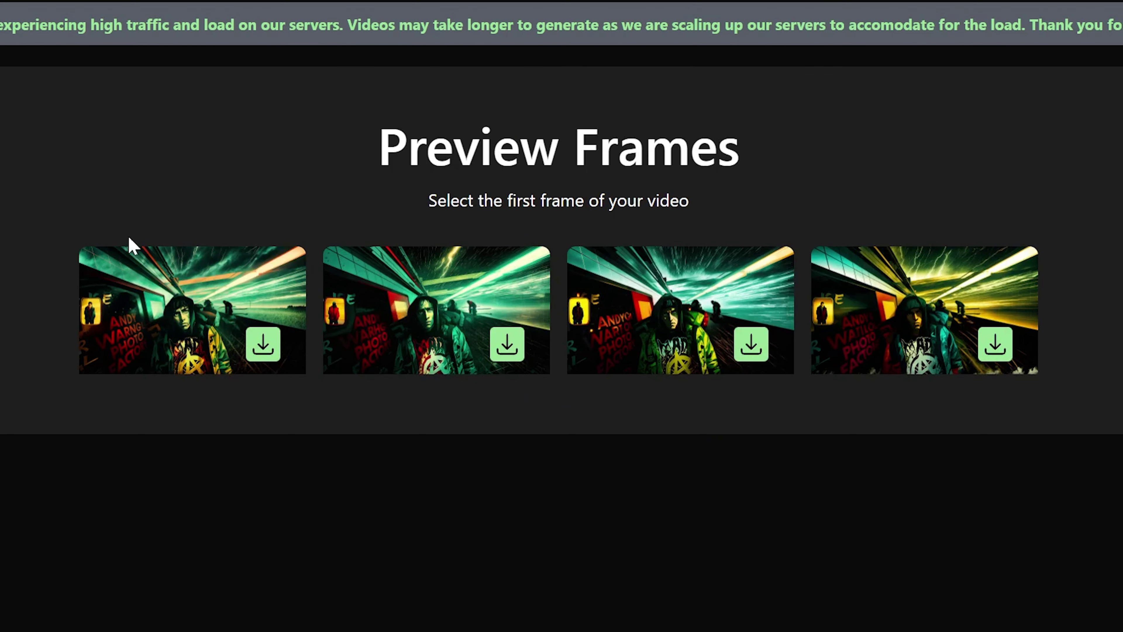
left_click(223, 311)
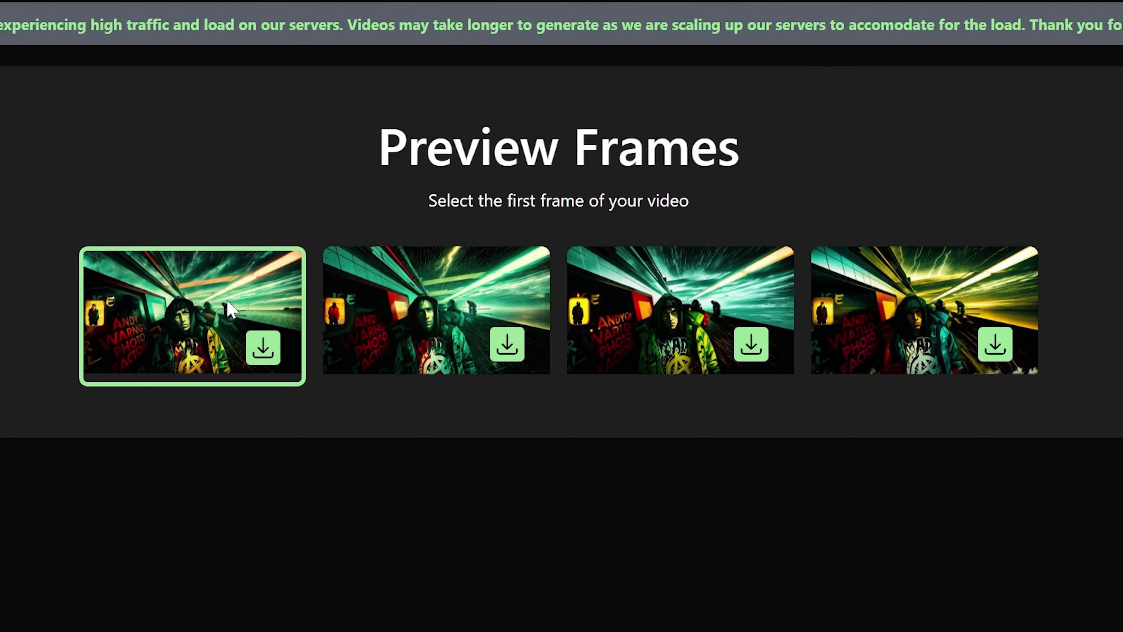
left_click(472, 296)
left_click(175, 278)
left_click(262, 350)
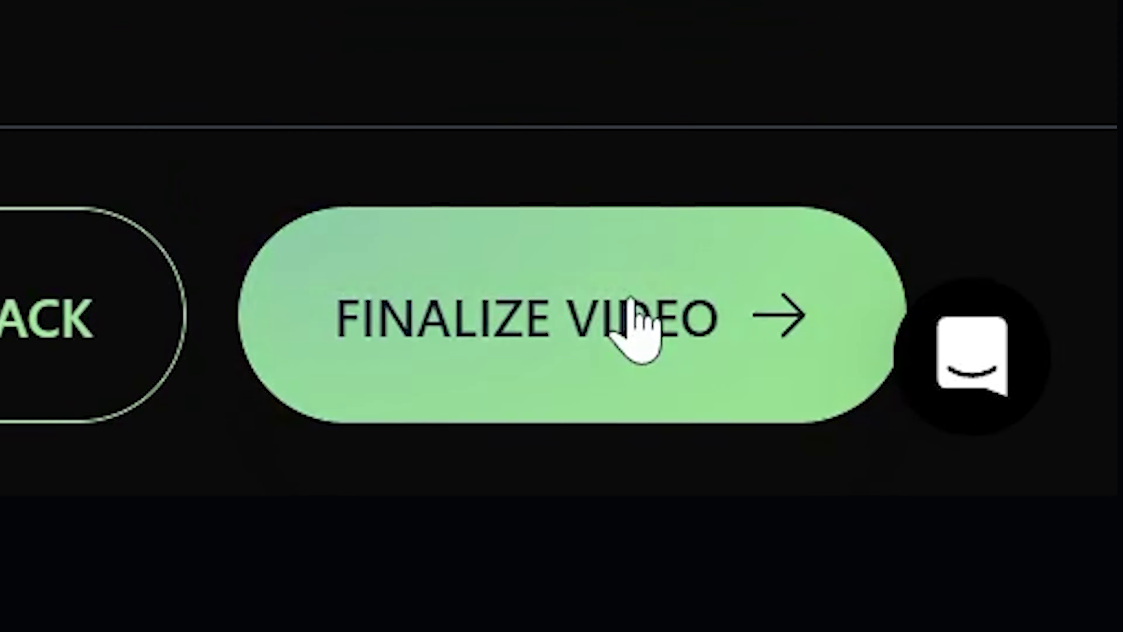
Finalize the lightning-storm video, upscale it to 4K, then view page 2 of My Videos.
left_click(629, 311)
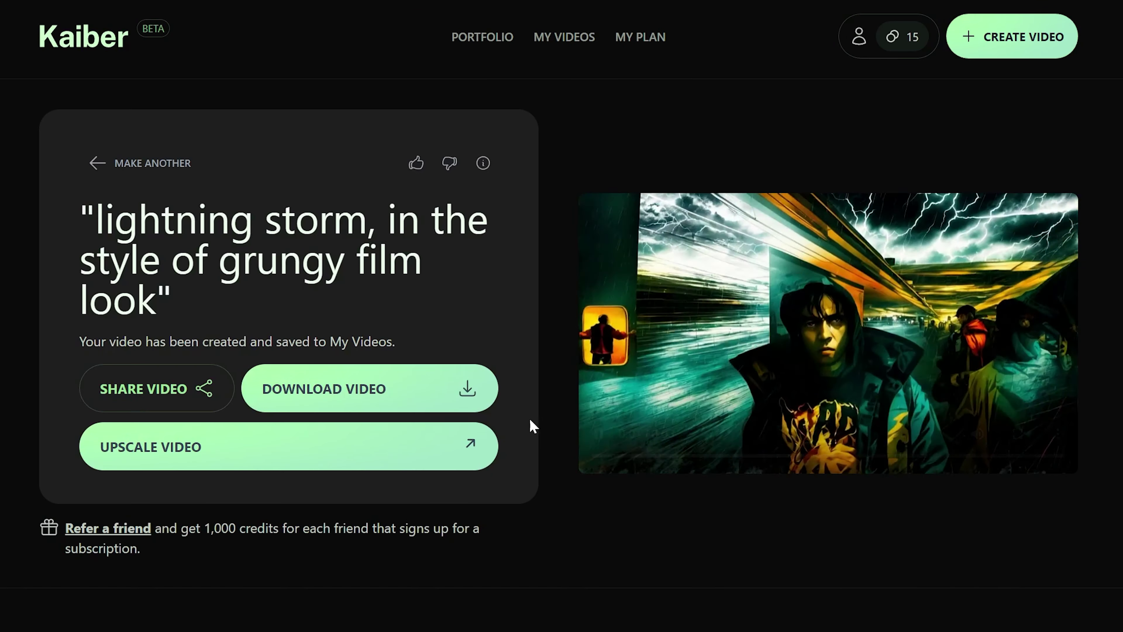
left_click(364, 438)
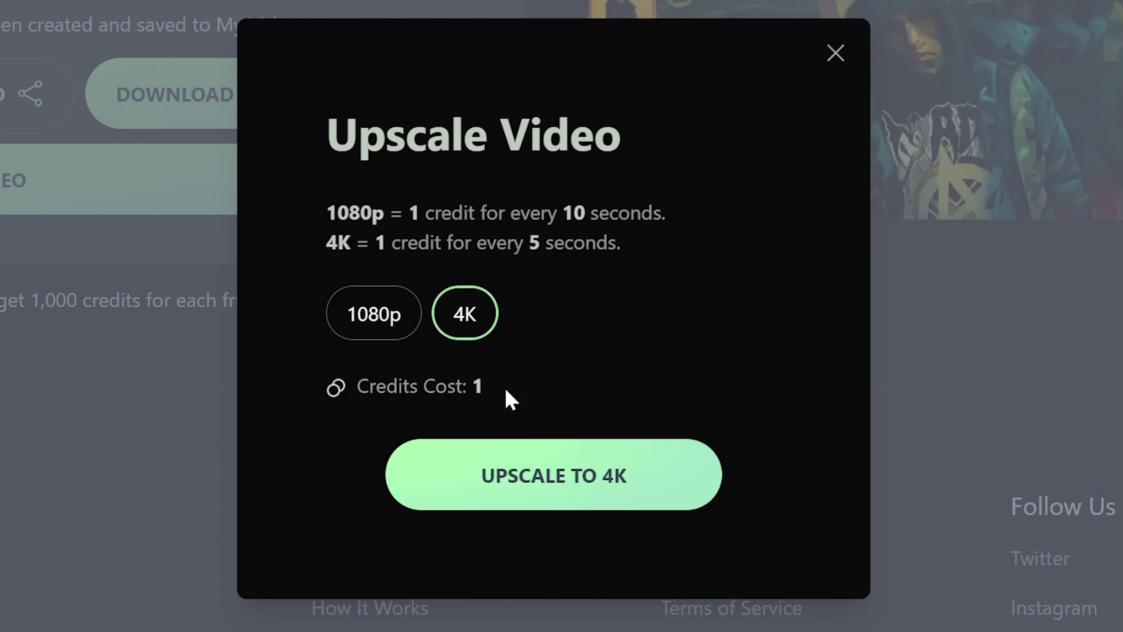
left_click(531, 477)
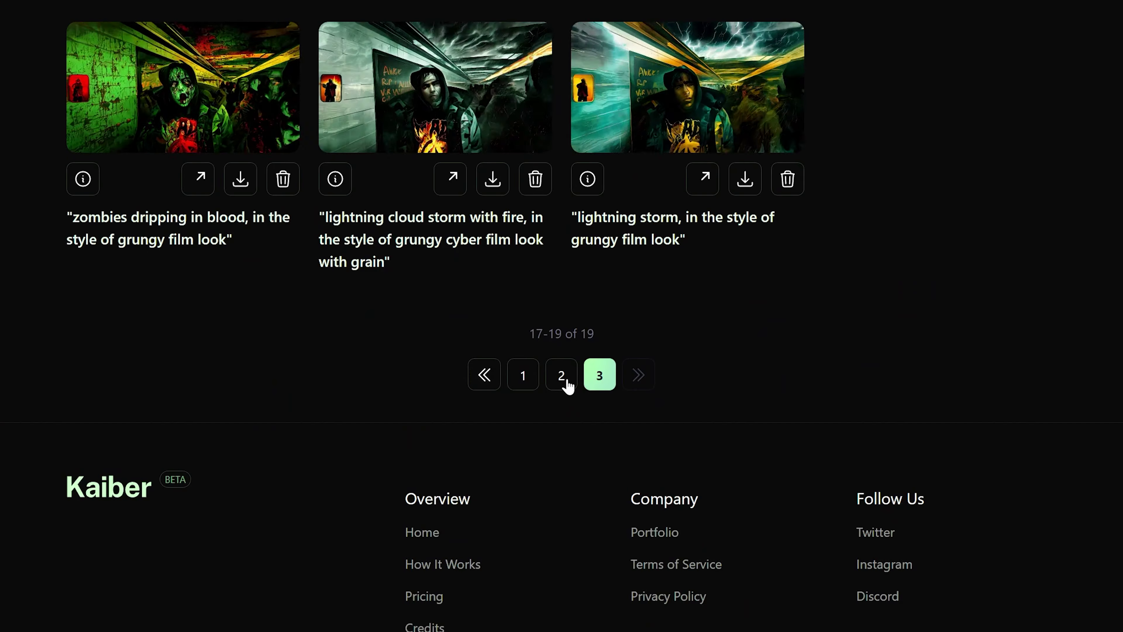
left_click(567, 380)
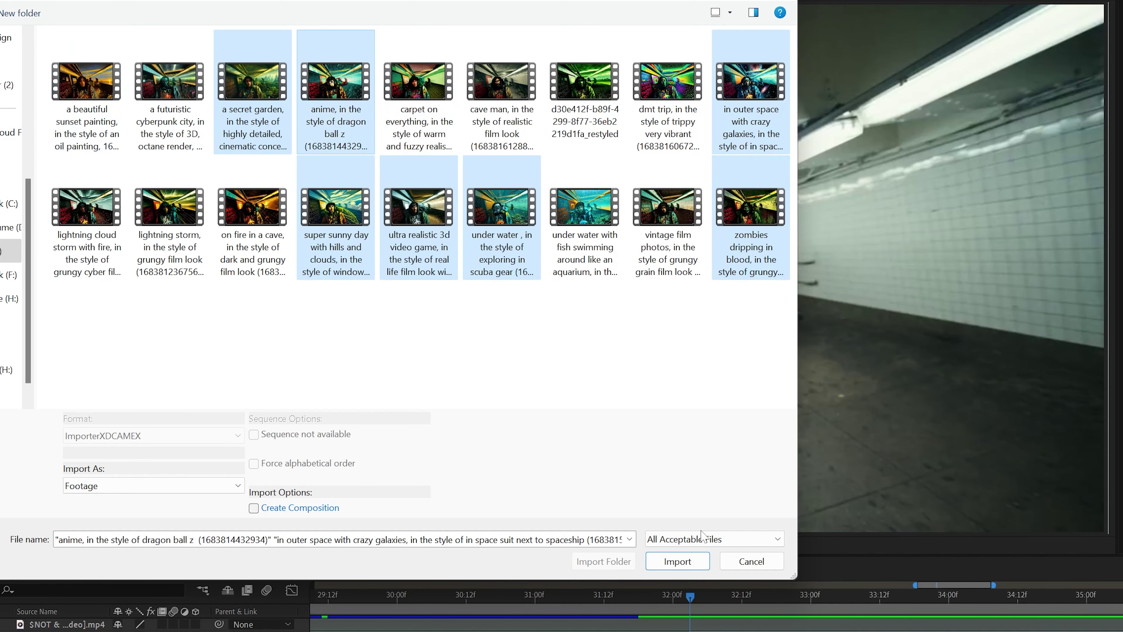
Import the selected Kaiber clips and scale the secret-garden layer to 150%.
left_click(683, 562)
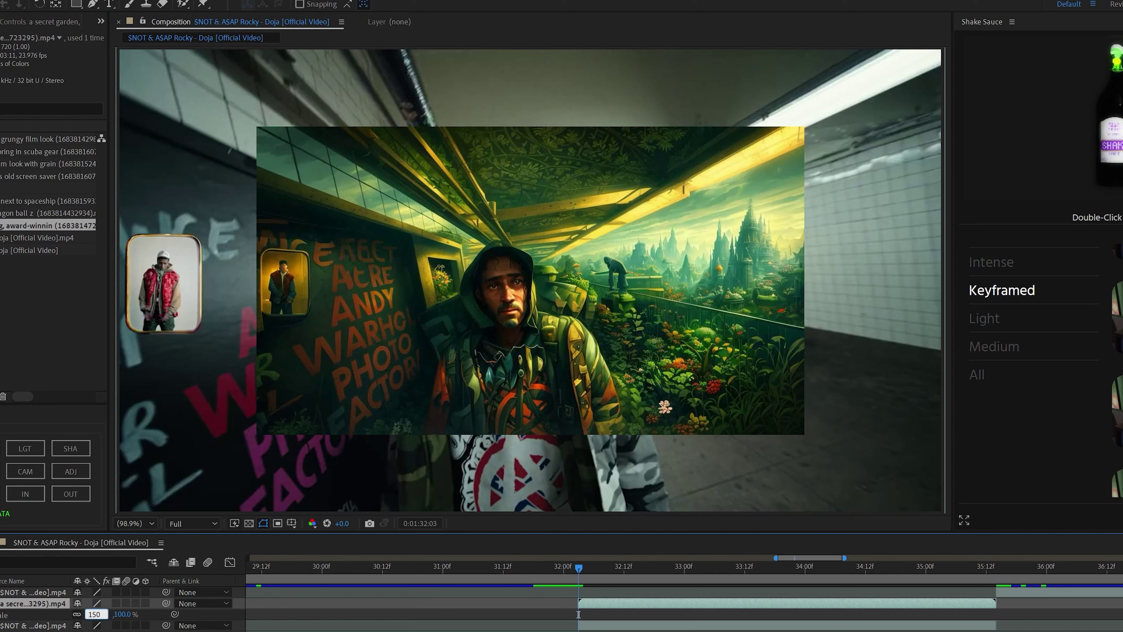
key("Return")
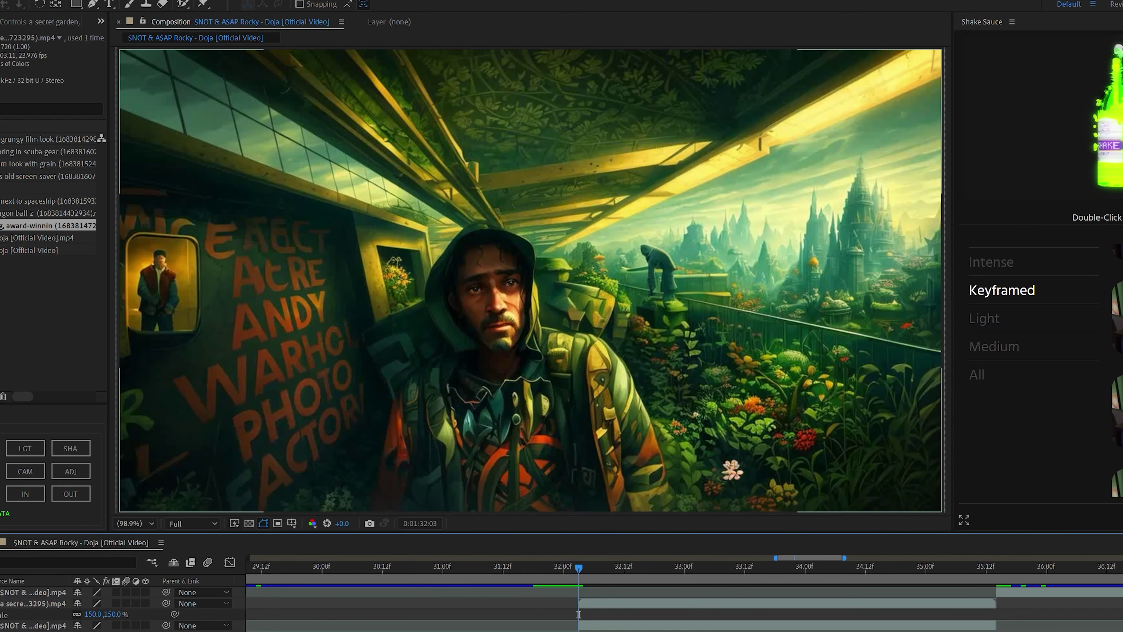
Scrub the timeline to preview the stylized section from 32:03 to 32:23.
left_click_drag(579, 569, 617, 580)
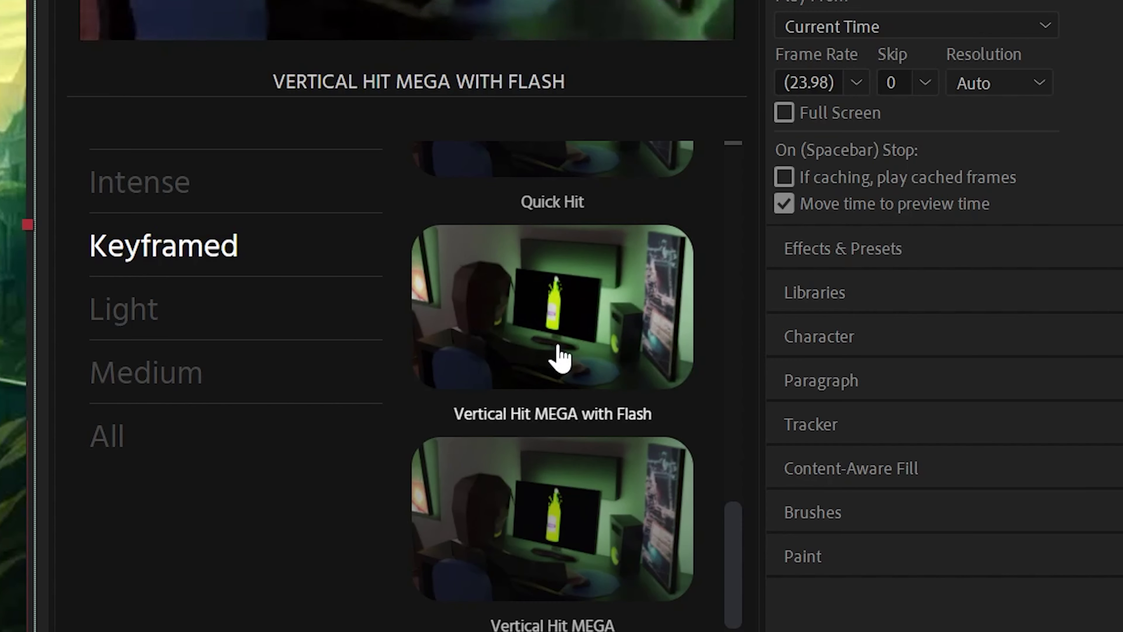
Apply Vertical Hit MEGA with Flash and paste its keyframes every 10 frames, six times.
left_click(558, 344)
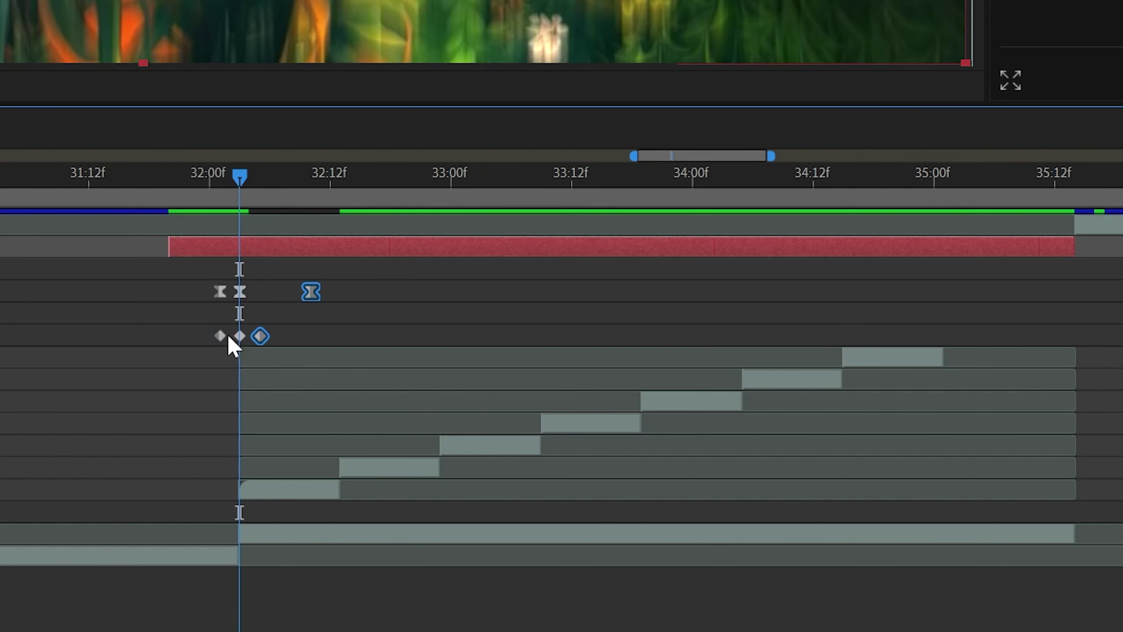
key("shift+Page_Down")
key("ctrl+v")
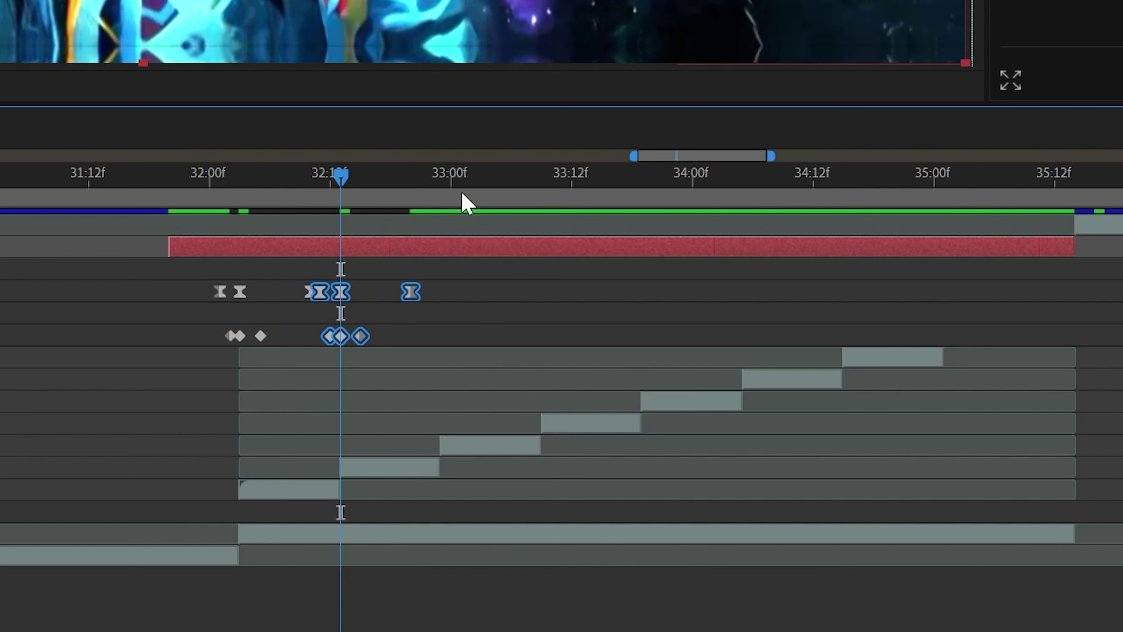
key("shift+Page_Down")
key("ctrl+v")
key("shift+Page_Down")
key("ctrl+v")
key("shift+Page_Down")
key("ctrl+v")
key("shift+Page_Down")
key("ctrl+v")
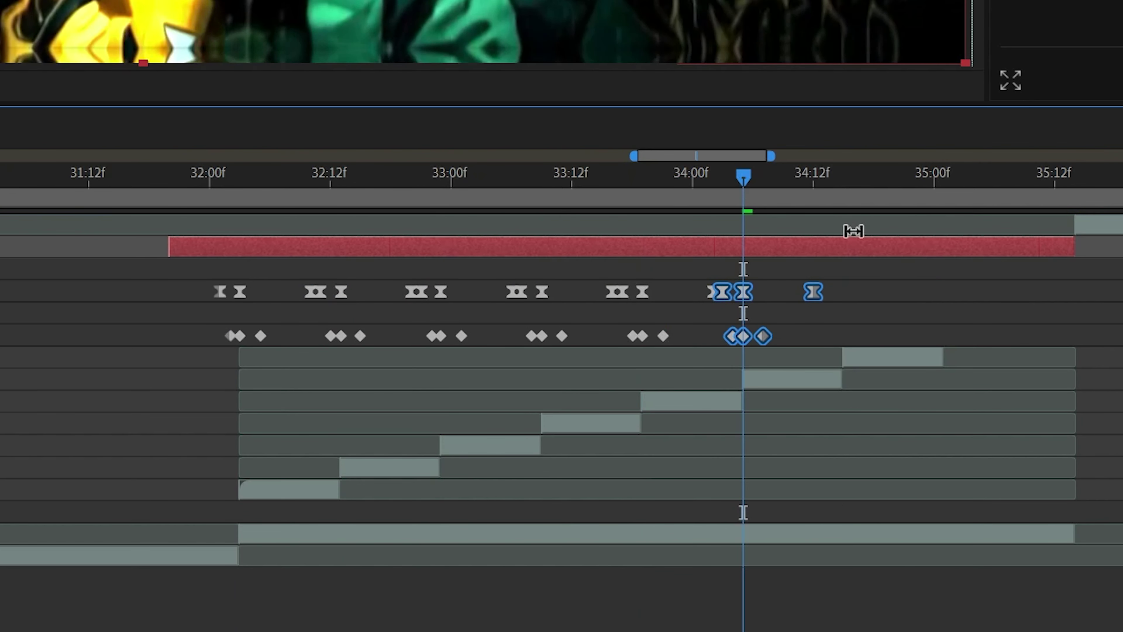
key("shift+Page_Down")
key("ctrl+v")
left_click(955, 202)
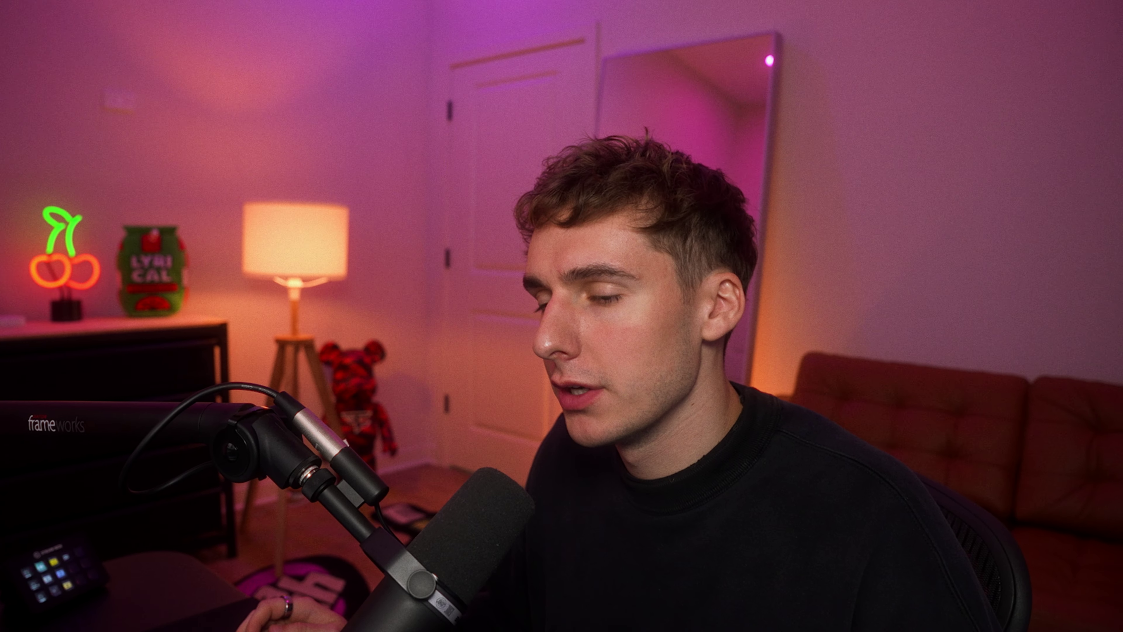